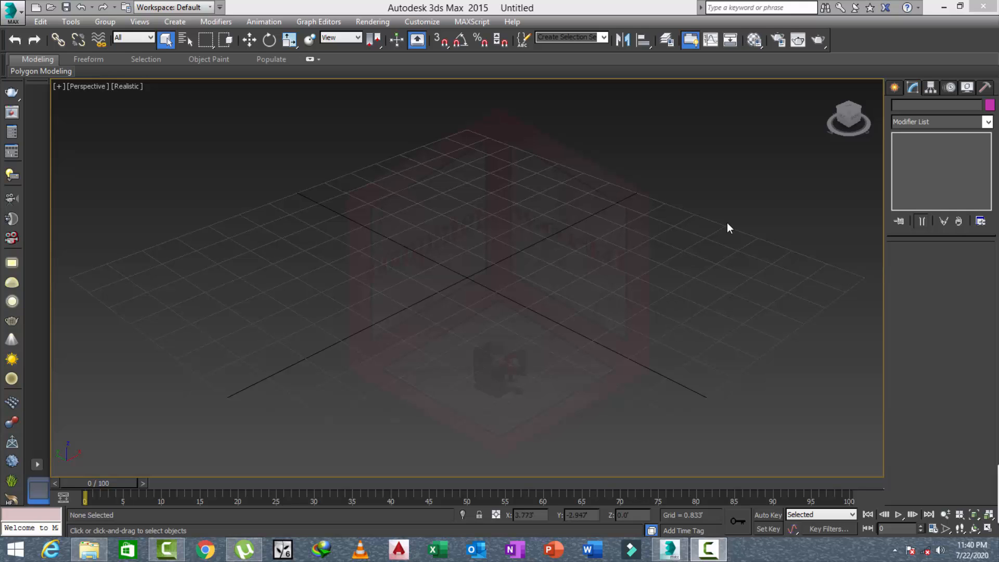
Step: Create a pyramid near the grid centre, about 3.3' wide, 3.46' deep and 2.2' high
click(894, 87)
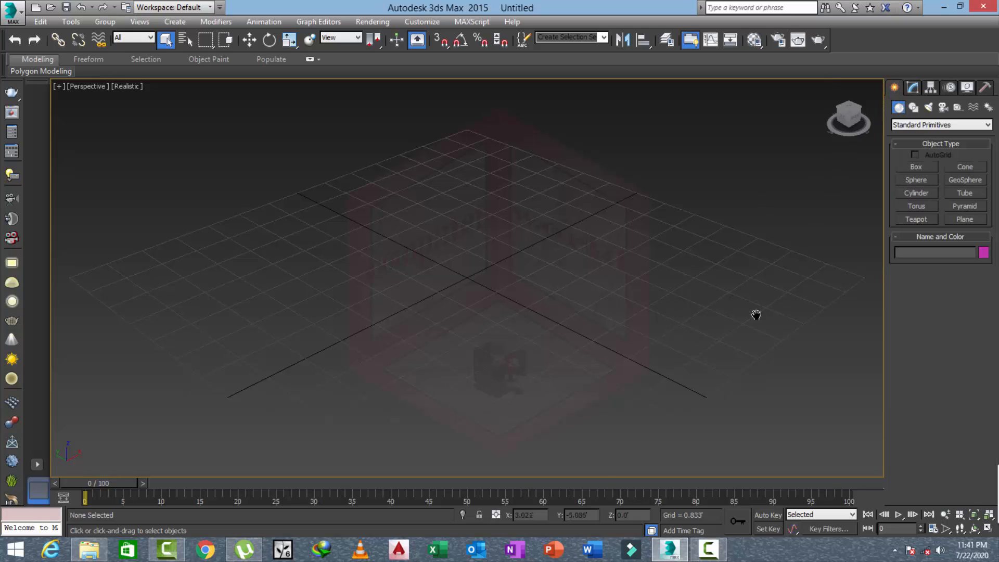
middle_drag(746, 331, 722, 348)
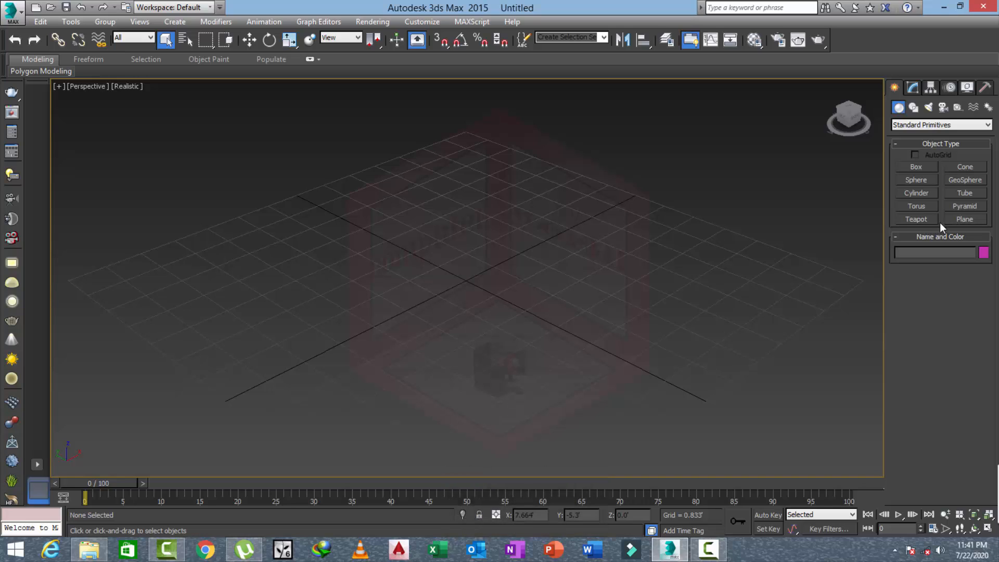
click(962, 207)
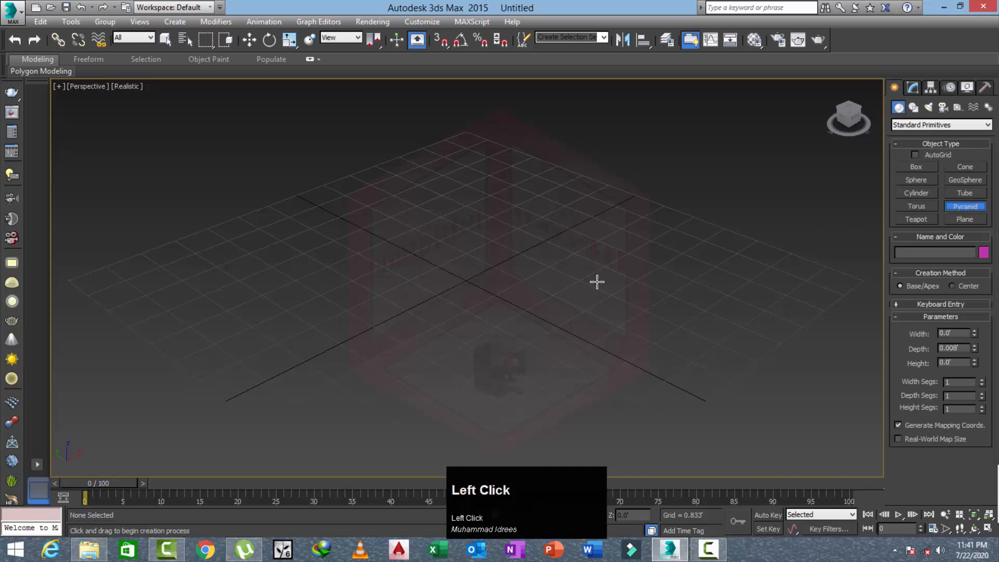
drag(517, 268, 530, 299)
click(530, 300)
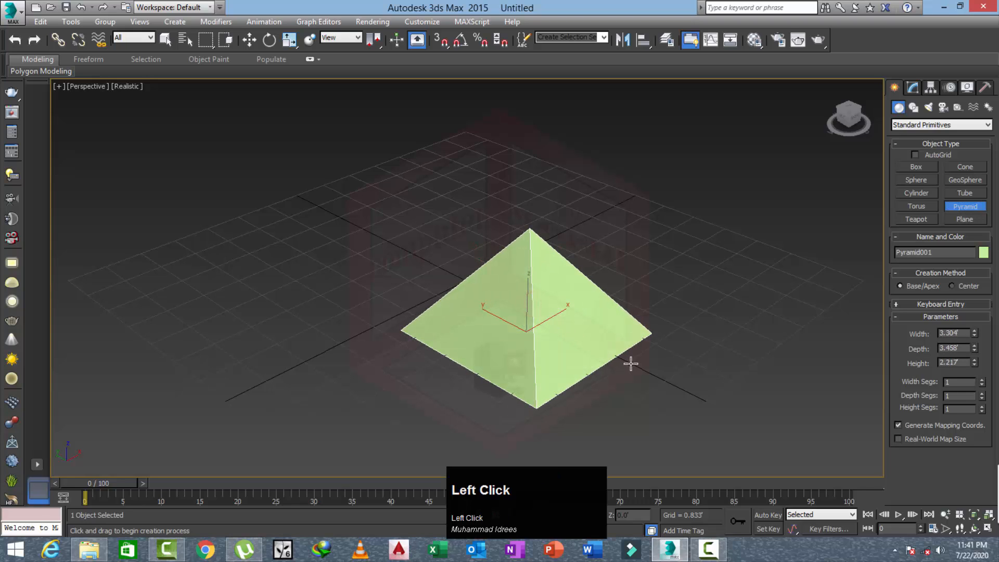
middle_drag(609, 355, 503, 347)
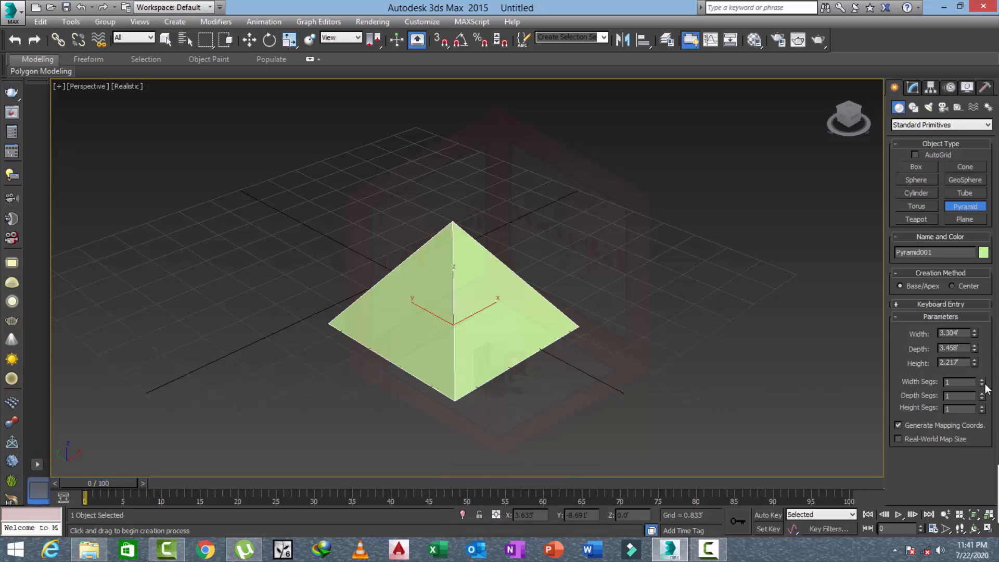
Step: Set the pyramid's width segments to 5 and depth segments to 5
drag(982, 382, 982, 373)
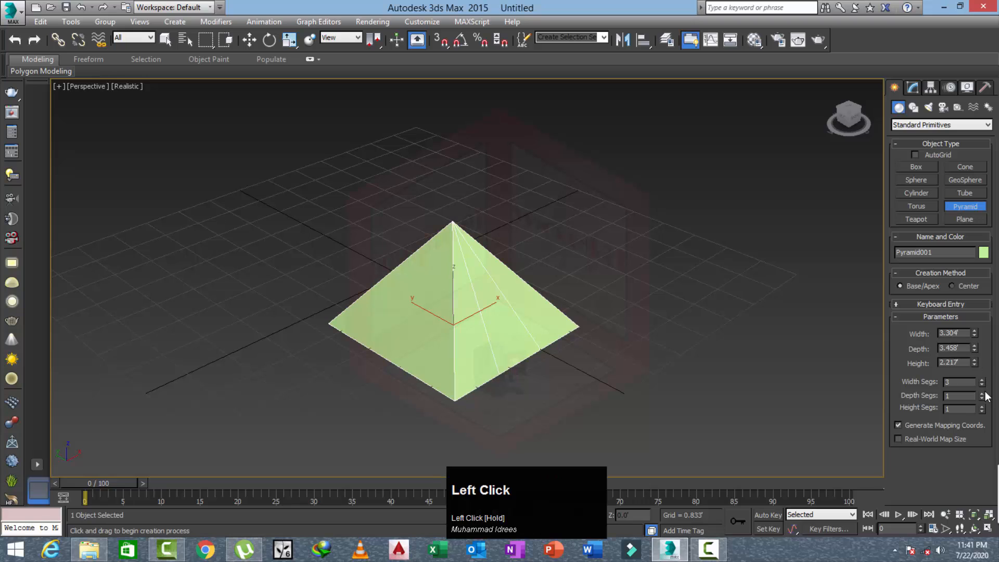
middle_click(452, 314)
scroll(455, 312, up, 5)
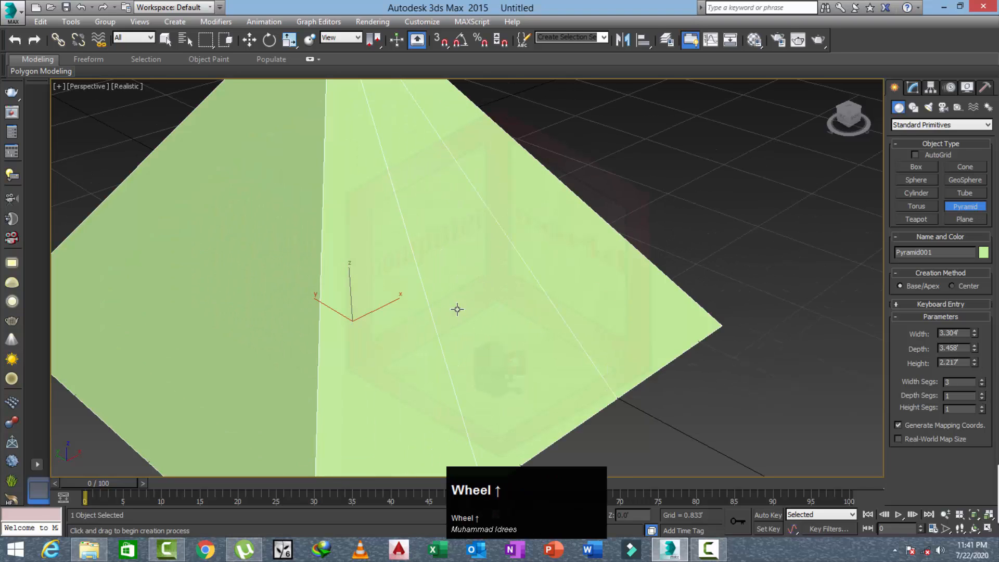
drag(982, 383, 980, 367)
middle_drag(730, 363, 771, 364)
drag(981, 399, 981, 374)
middle_drag(267, 324, 323, 330)
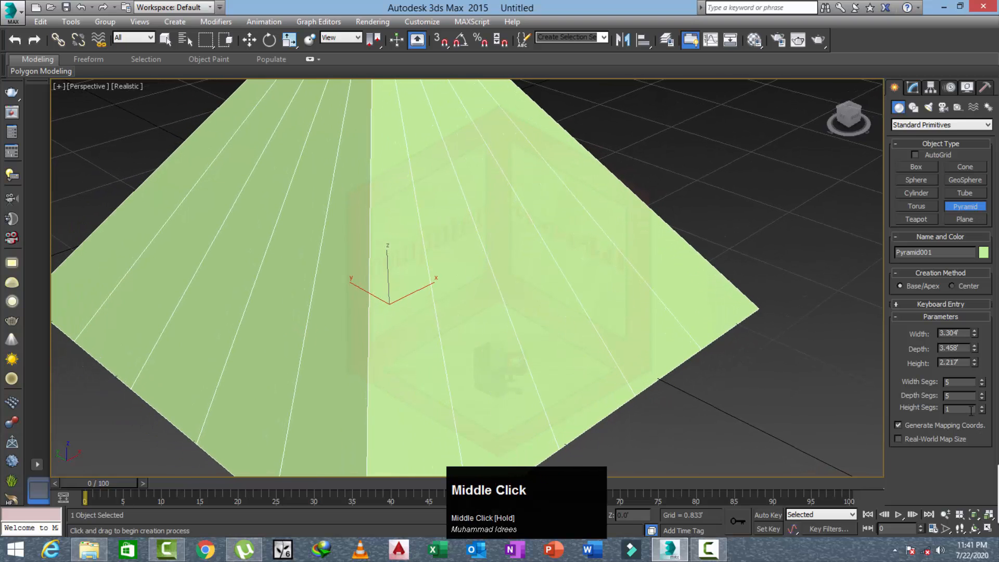
Step: Set the pyramid's height segments to 7 and end the pyramid creation
drag(981, 410, 975, 371)
scroll(319, 318, down, 3)
middle_click(383, 350)
scroll(394, 305, down, 5)
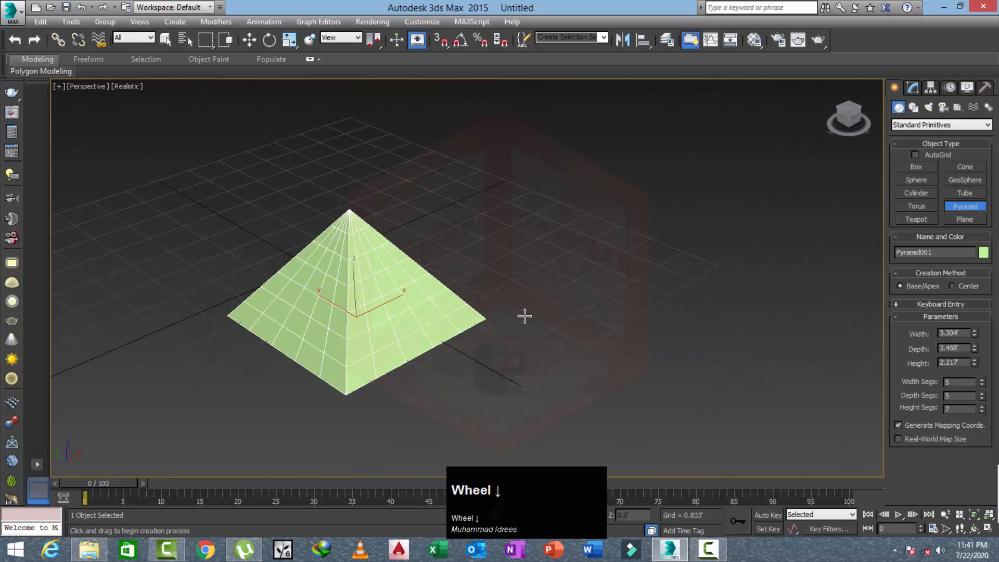
right_click(540, 293)
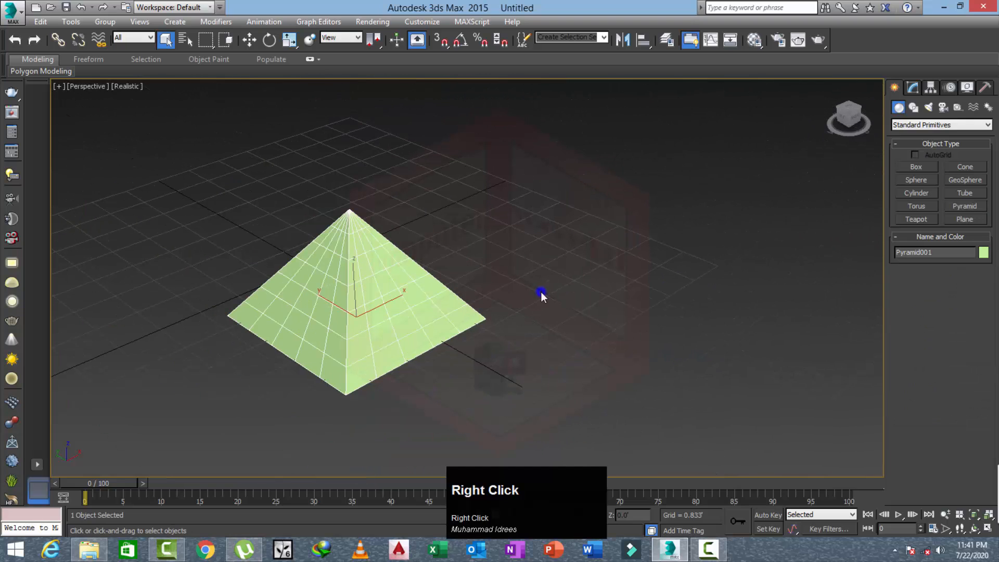
Step: Open the finished pyramid's modify parameters, and delete the pyramid
middle_drag(334, 299, 328, 303)
click(328, 302)
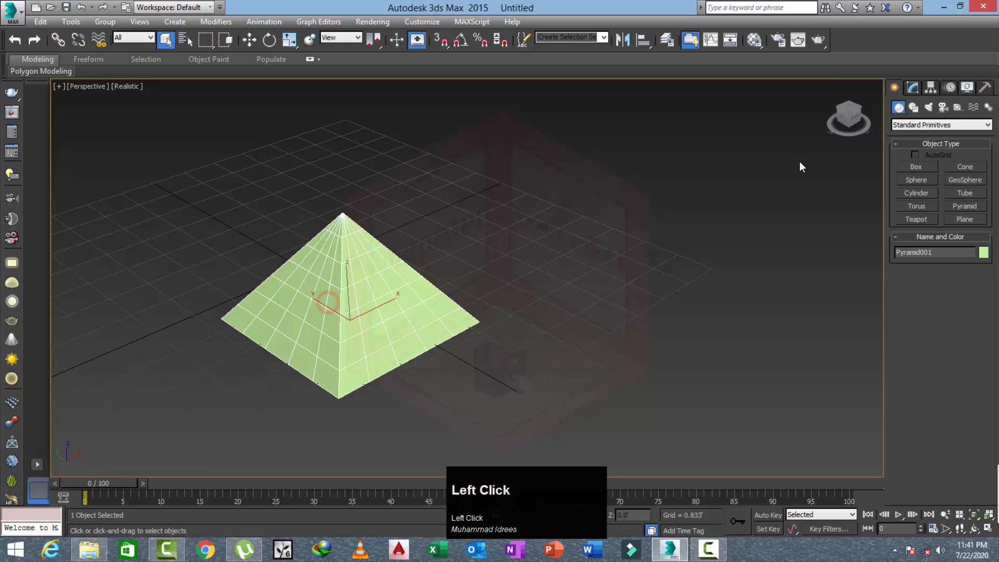
click(911, 88)
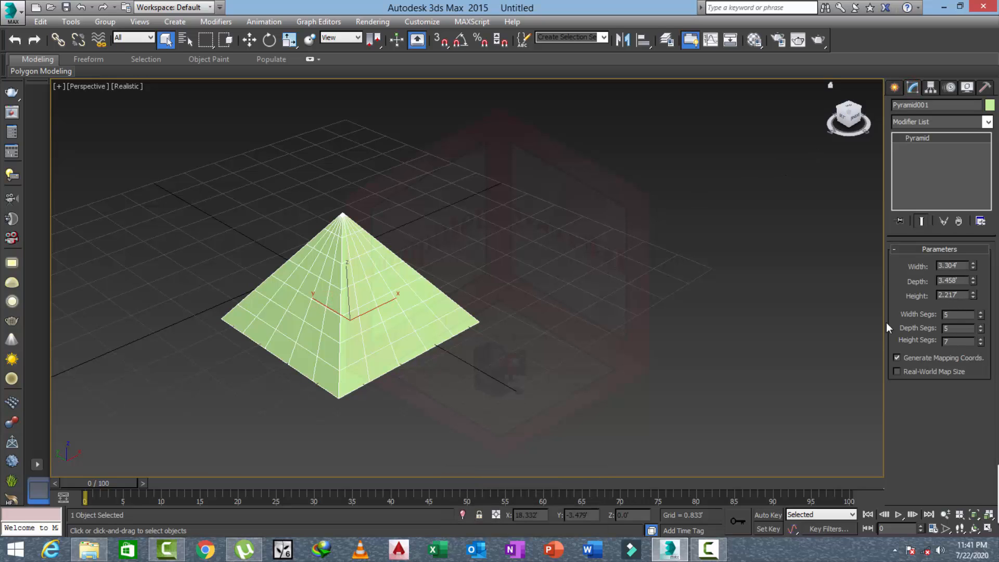
click(398, 296)
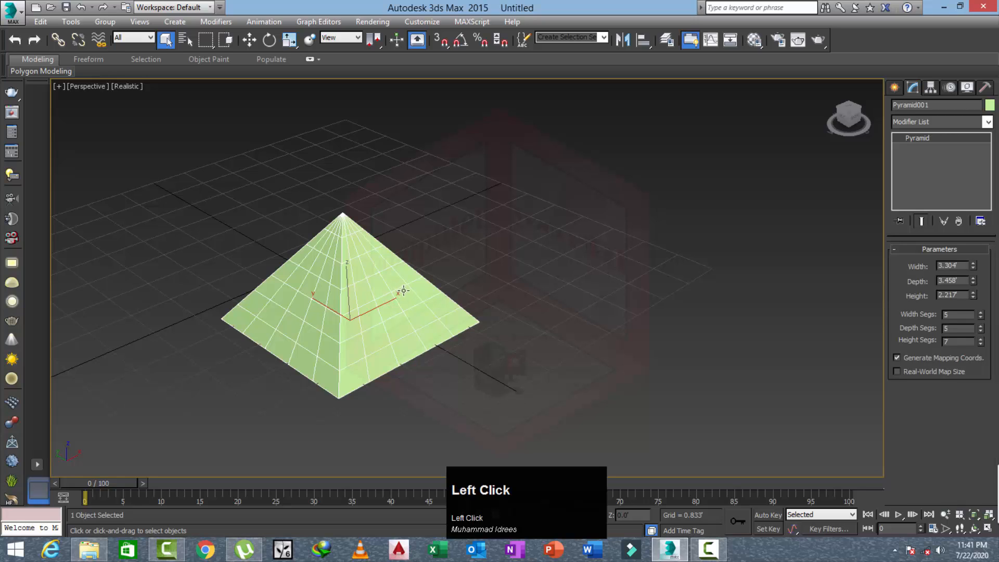
key(Delete)
Step: Create another pyramid on the grid, about 4.4' wide, 3.5' deep and 2.8' high
click(894, 86)
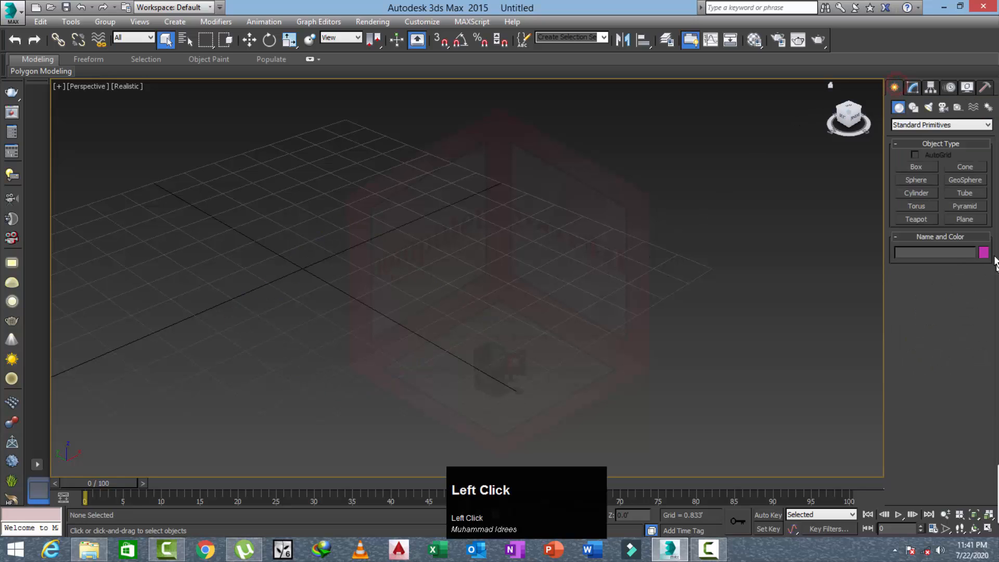
click(965, 207)
drag(452, 263, 433, 350)
click(434, 299)
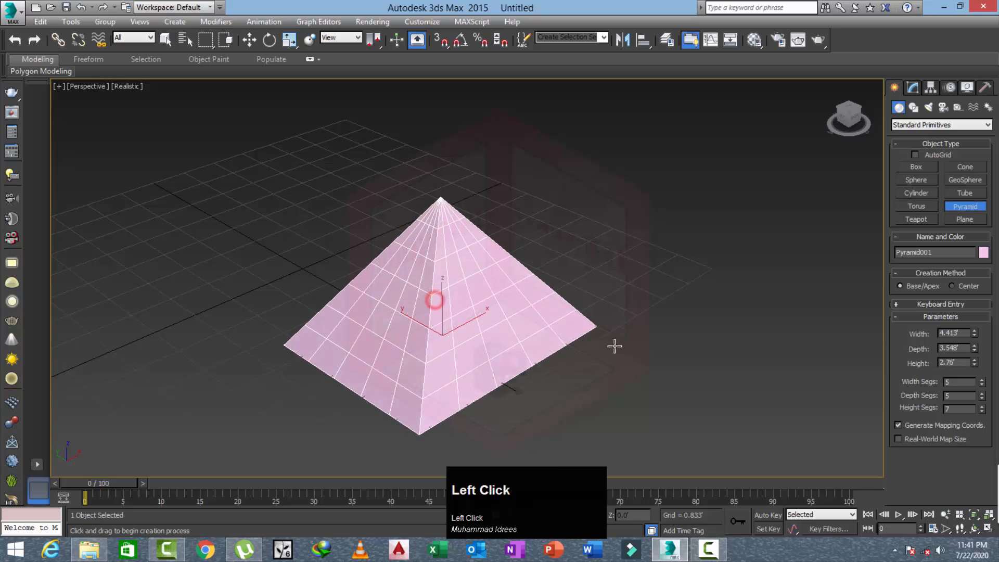
right_click(641, 285)
Step: Modify the pyramid to 4 width segments, 4 depth segments and 6 height segments
click(912, 87)
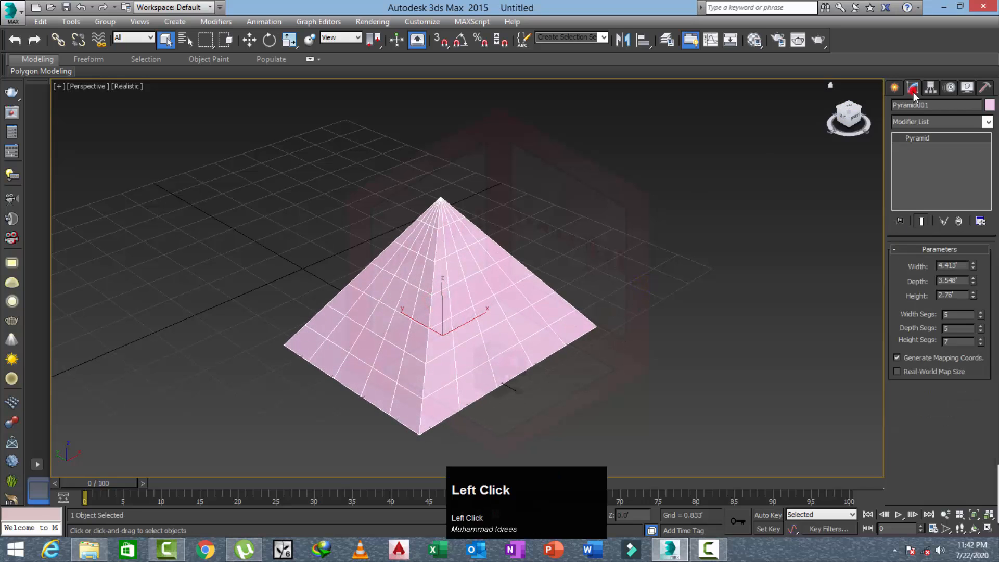
click(980, 317)
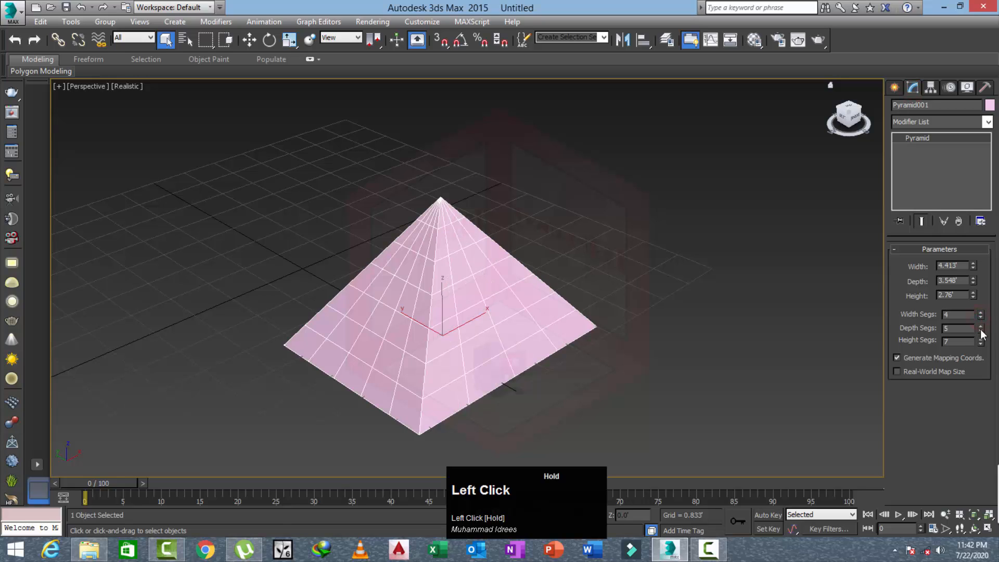
click(980, 330)
click(979, 344)
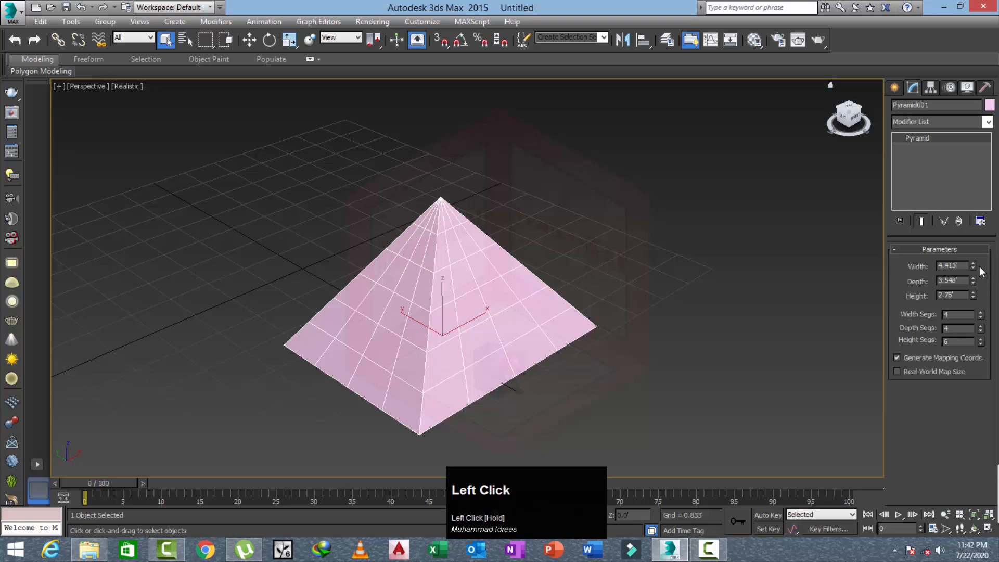
Step: Make the pyramid's base larger and its height lower, and delete the pyramid
drag(972, 264, 966, 311)
click(776, 327)
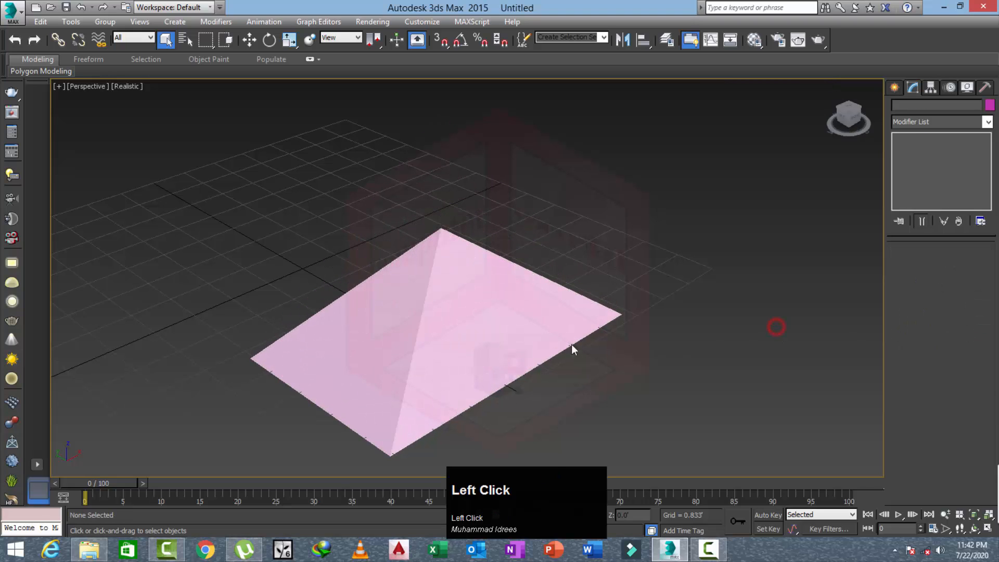
click(471, 286)
key(Delete)
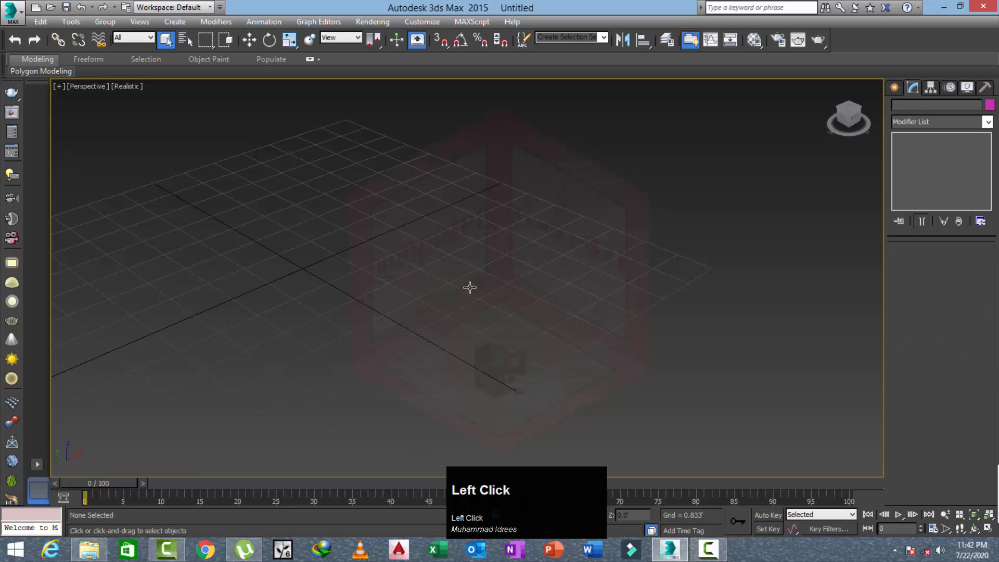
Step: Create a teapot from its center on the grid with a radius of about 4.34'
click(892, 89)
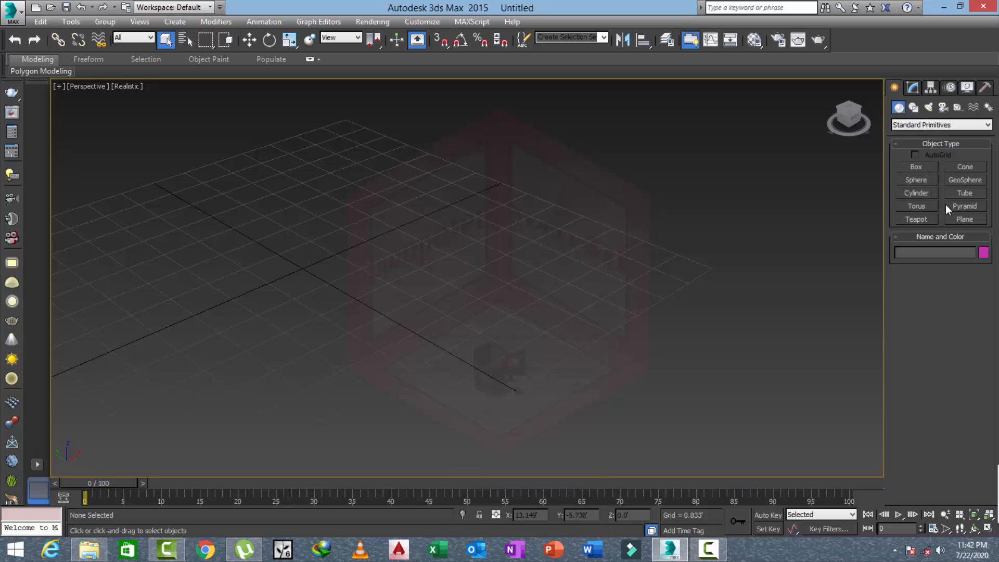
click(917, 221)
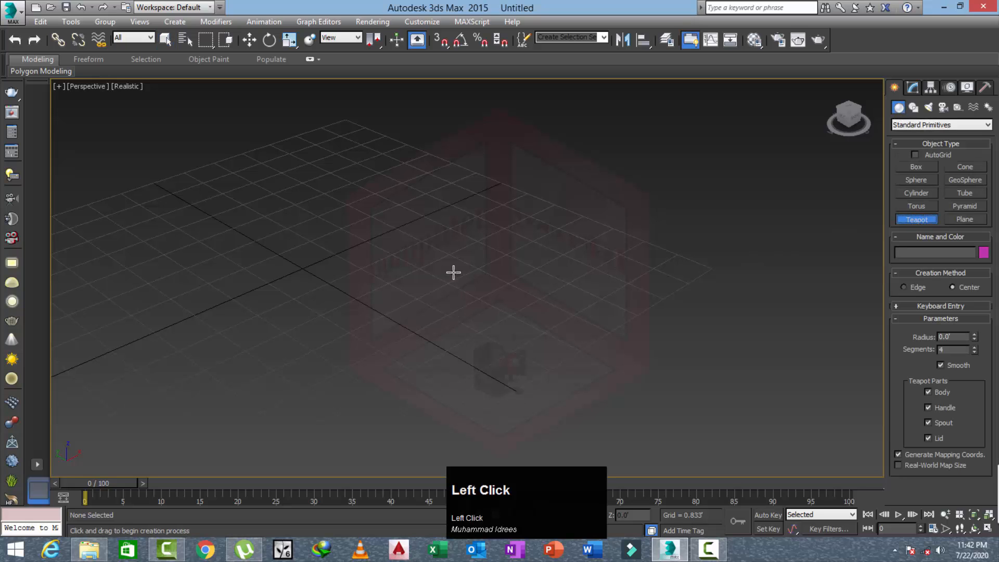
drag(453, 272, 479, 404)
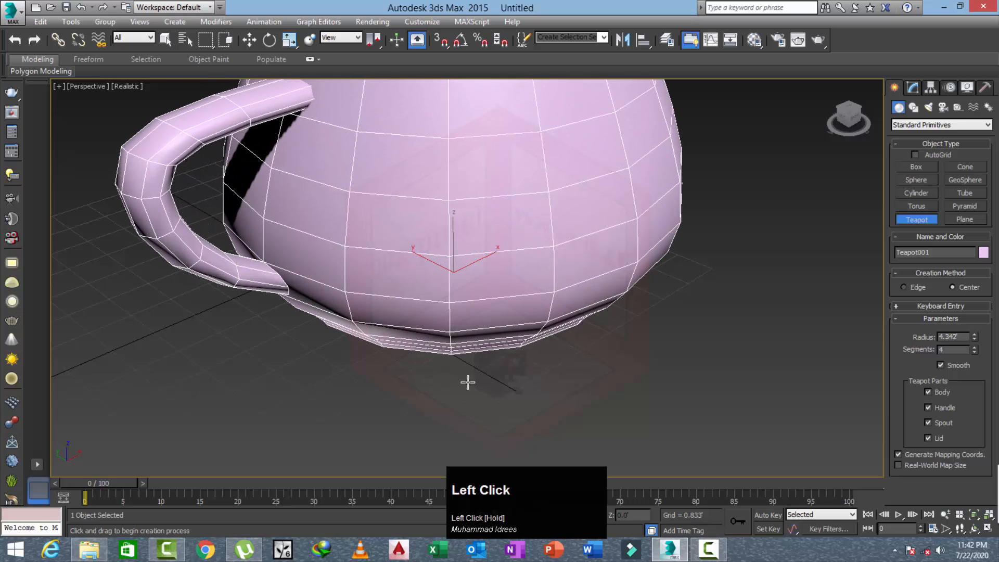
scroll(468, 382, down, 5)
scroll(478, 317, up, 2)
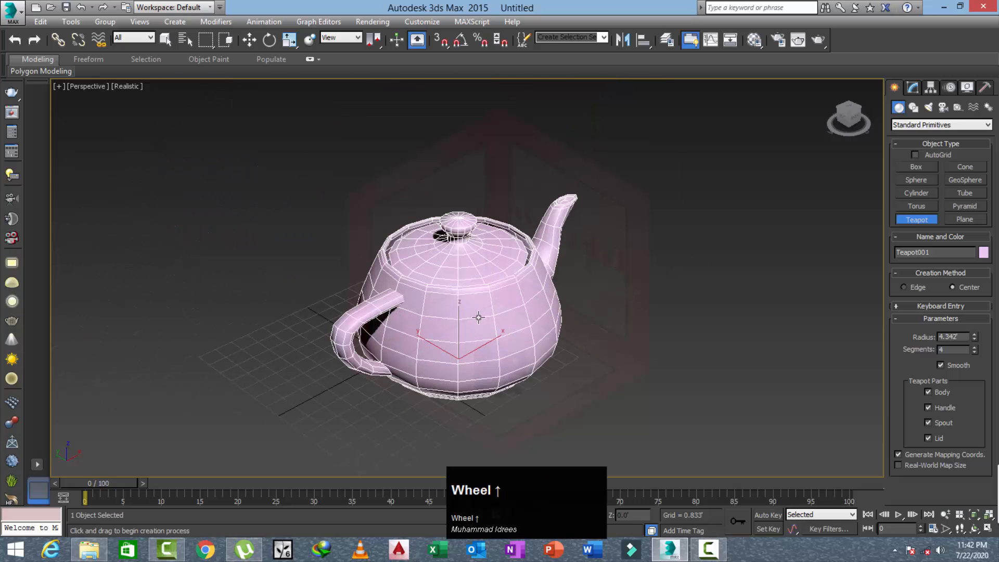
right_click(611, 289)
Step: Modify the teapot to a radius of 3.907' and 3 segments
click(486, 283)
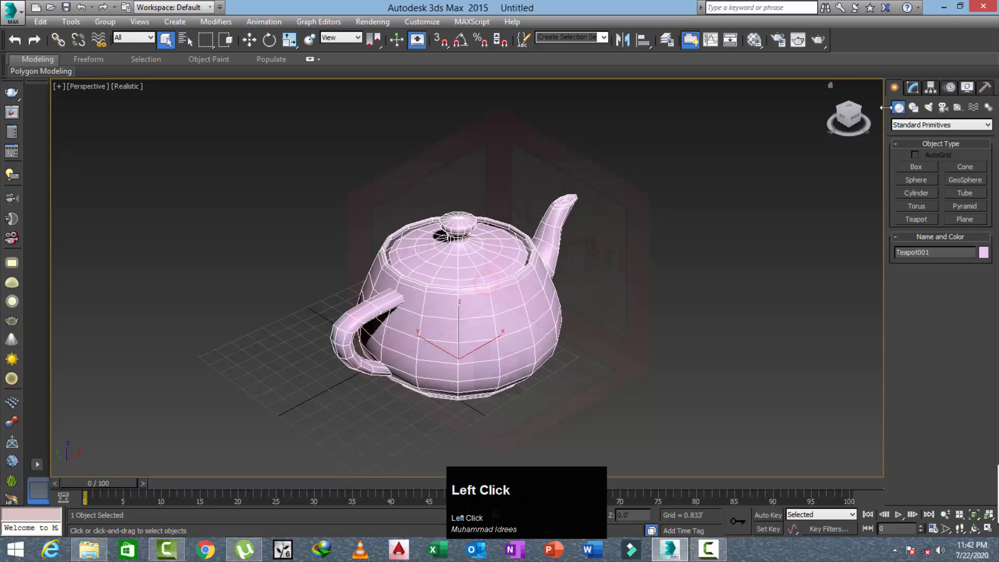
click(915, 89)
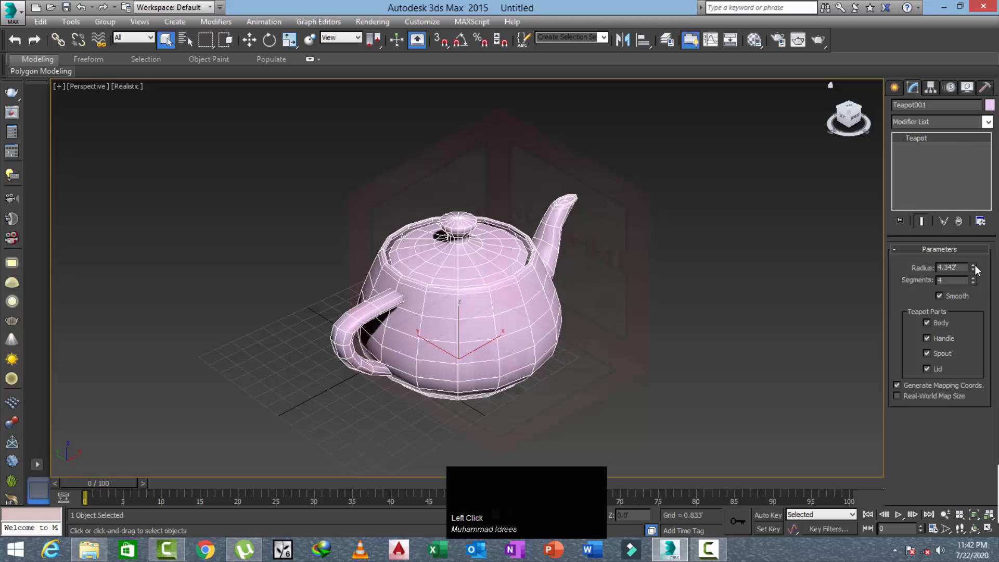
mouse_move(973, 268)
mouse_down()
mouse_move(976, 208)
mouse_move(979, 276)
mouse_move(972, 240)
mouse_move(965, 283)
mouse_up()
middle_drag(487, 298, 468, 291)
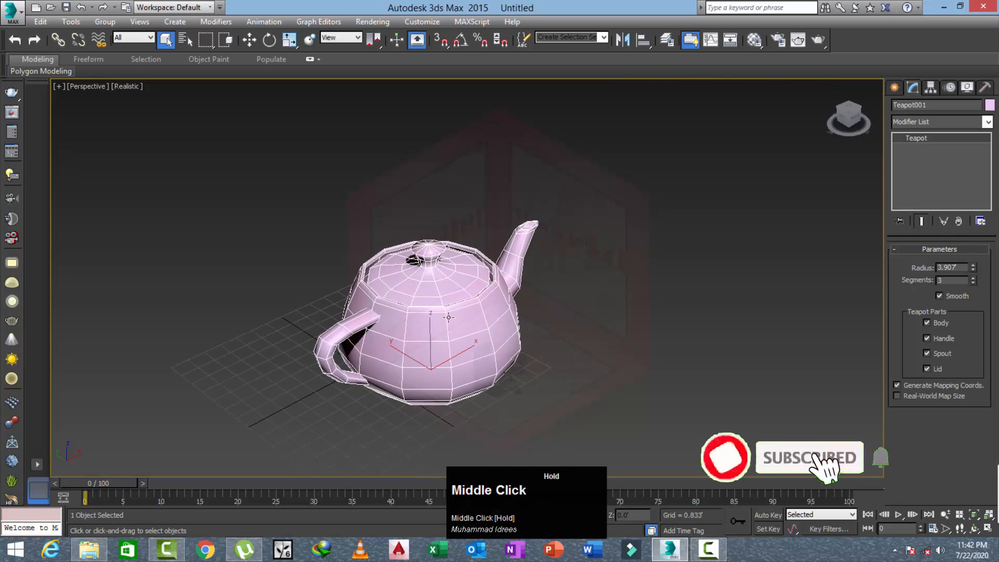
scroll(457, 286, up, 5)
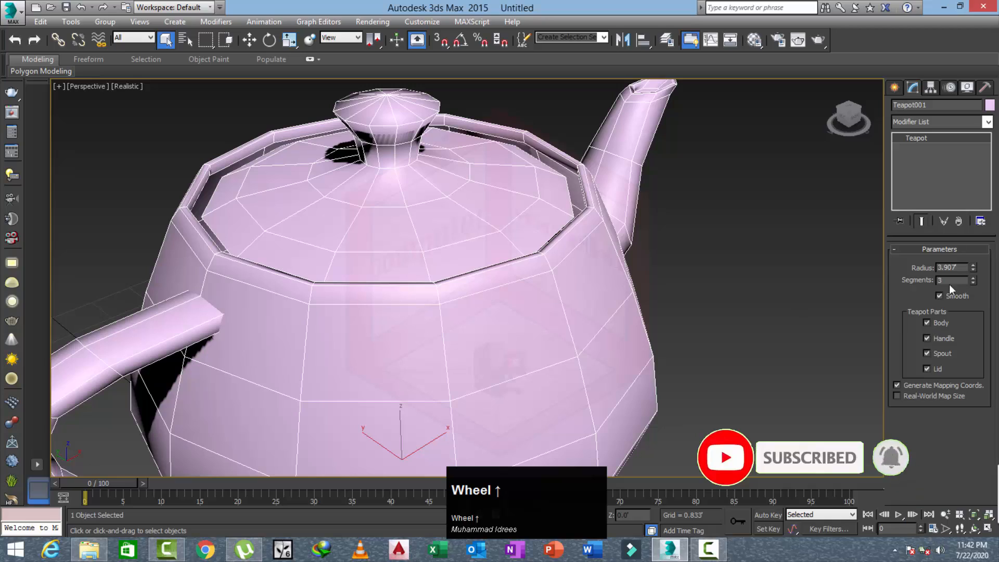
Step: Raise the teapot's segments to 16 and deselect it to view the smooth surface
drag(971, 278, 971, 245)
click(803, 263)
scroll(676, 302, down, 5)
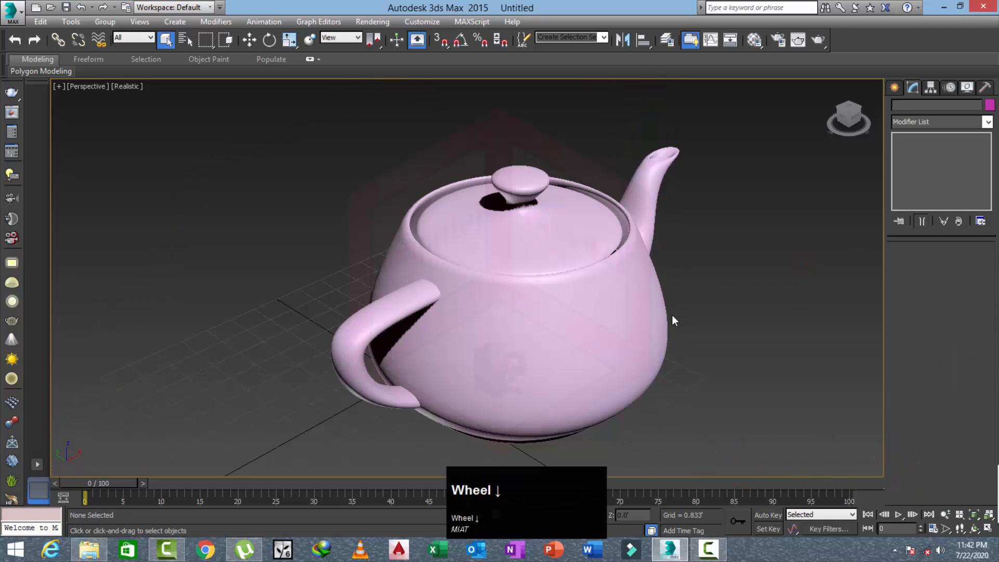
middle_drag(672, 315, 612, 327)
Step: Reselect the teapot and turn its Body, Handle and Spout parts off and back on, one after another
click(559, 317)
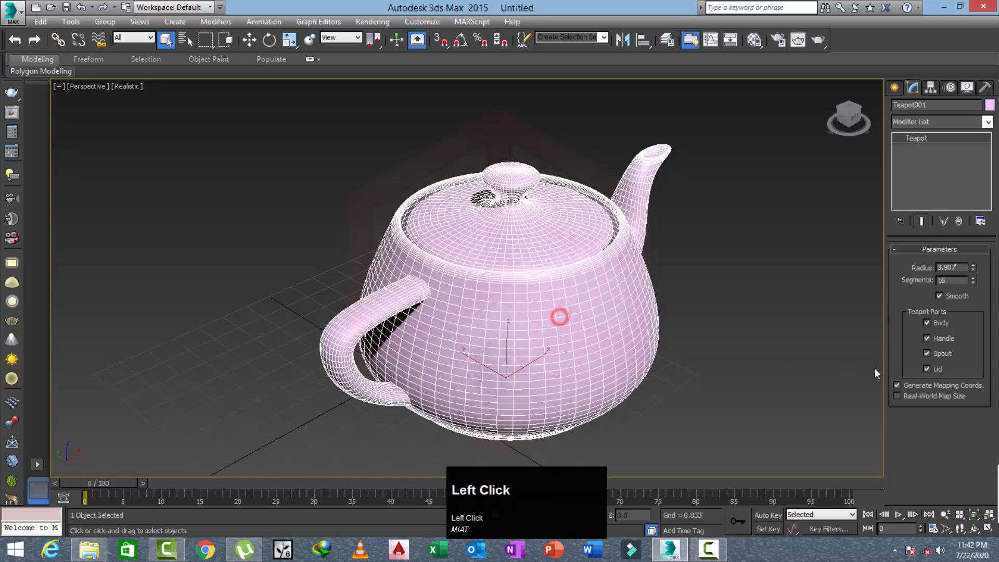
click(926, 324)
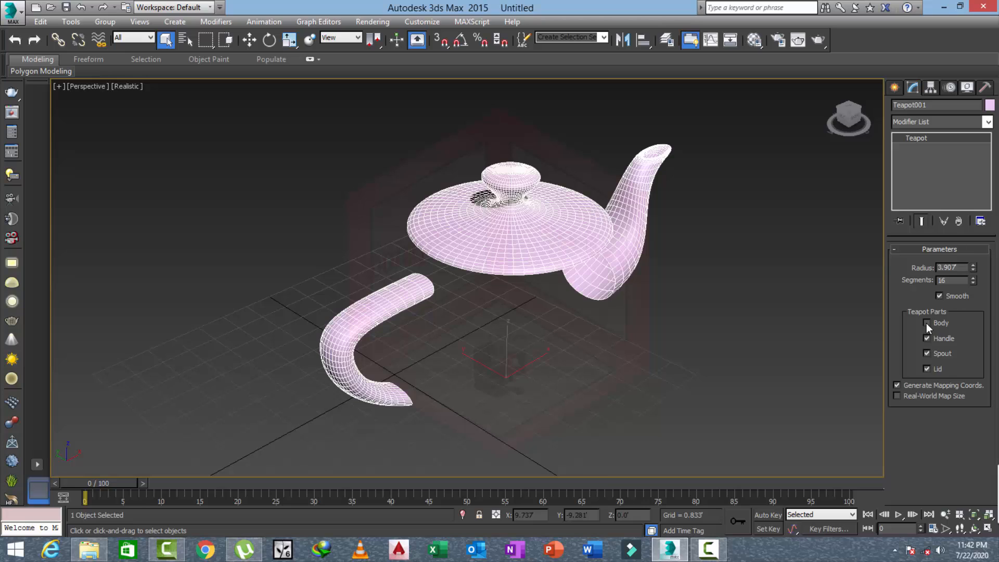
click(926, 322)
click(926, 338)
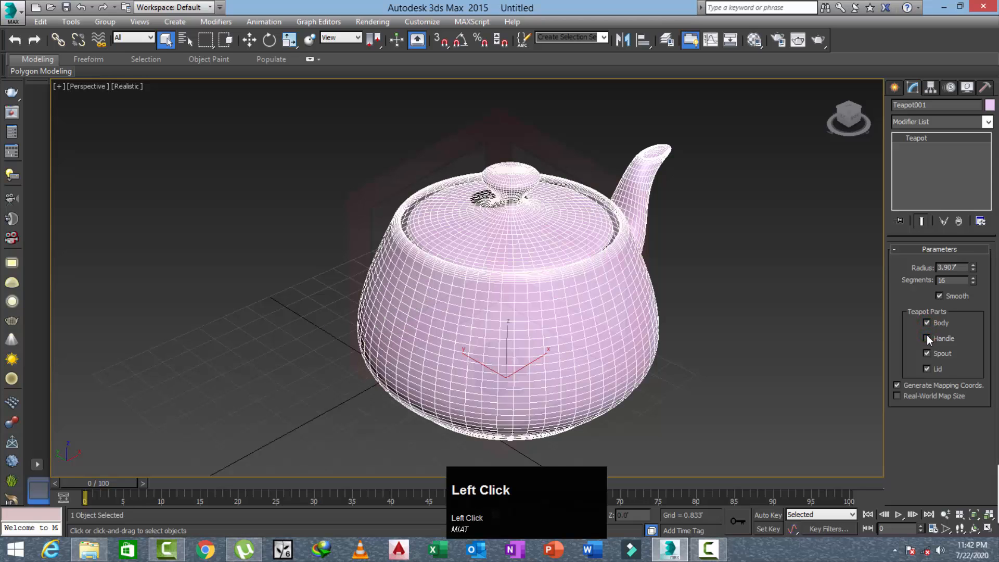
click(927, 339)
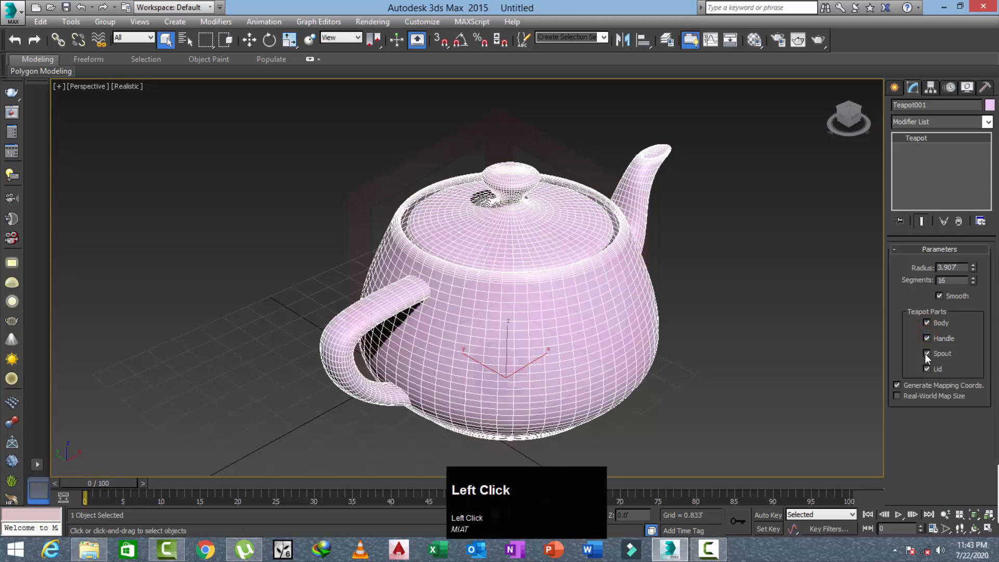
click(926, 354)
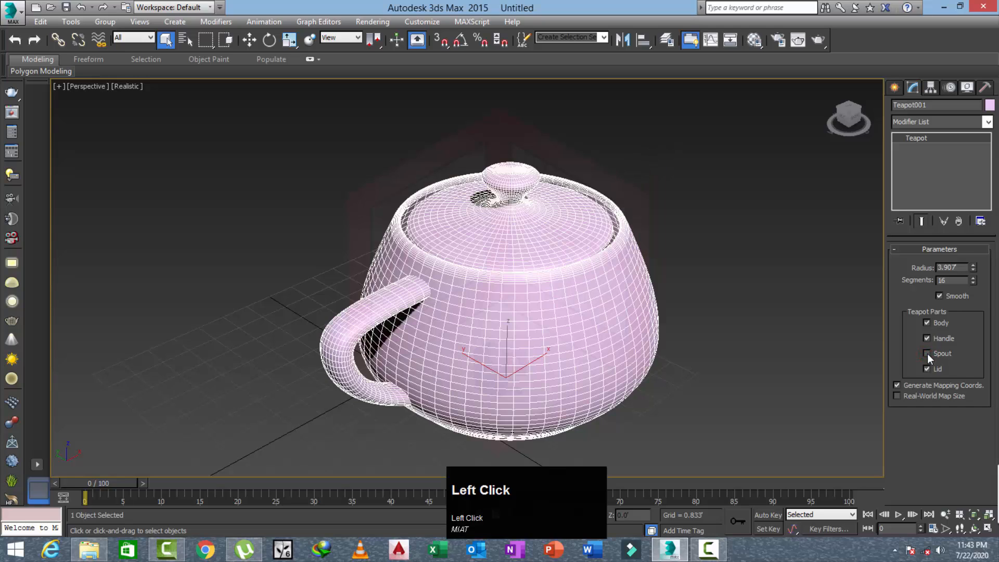
click(926, 354)
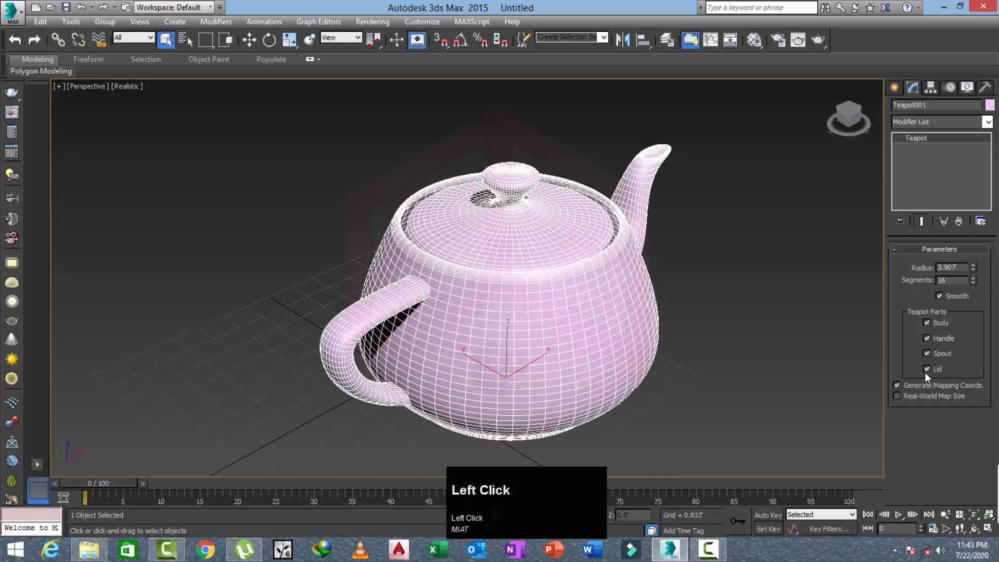
Step: Turn off the teapot's Lid, Handle and Spout parts to leave only the body, and turn all three back on
click(927, 368)
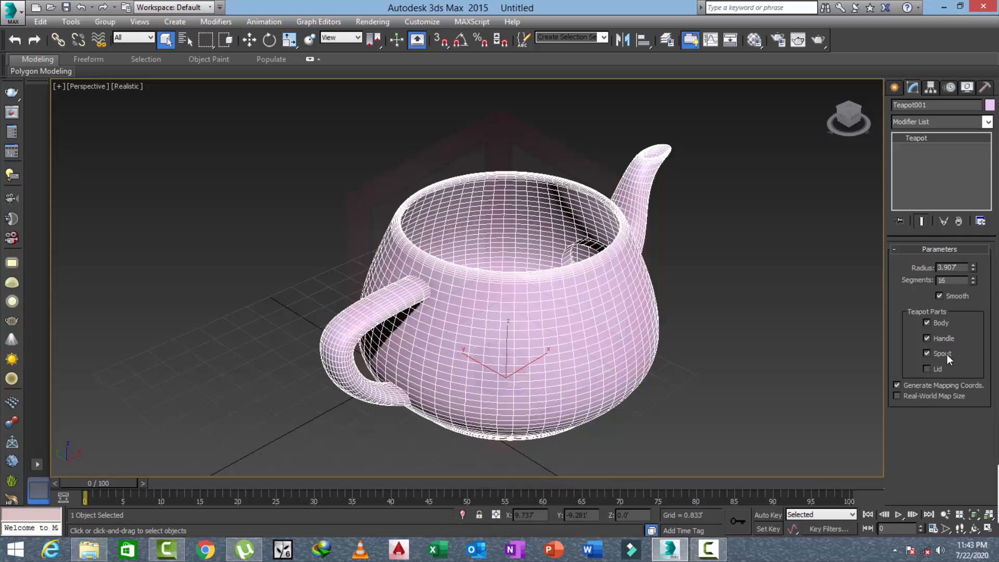
click(927, 339)
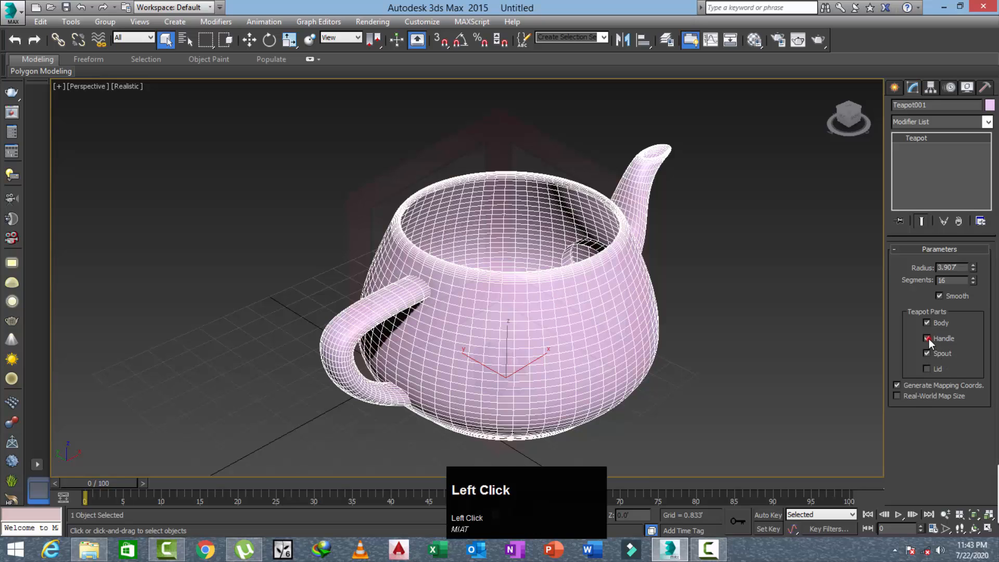
click(926, 354)
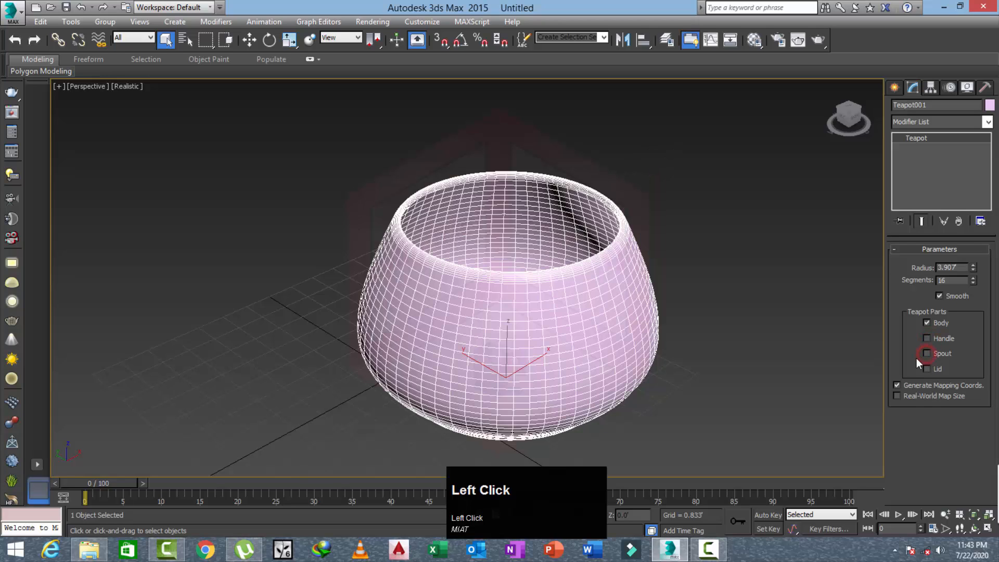
middle_drag(849, 362, 835, 363)
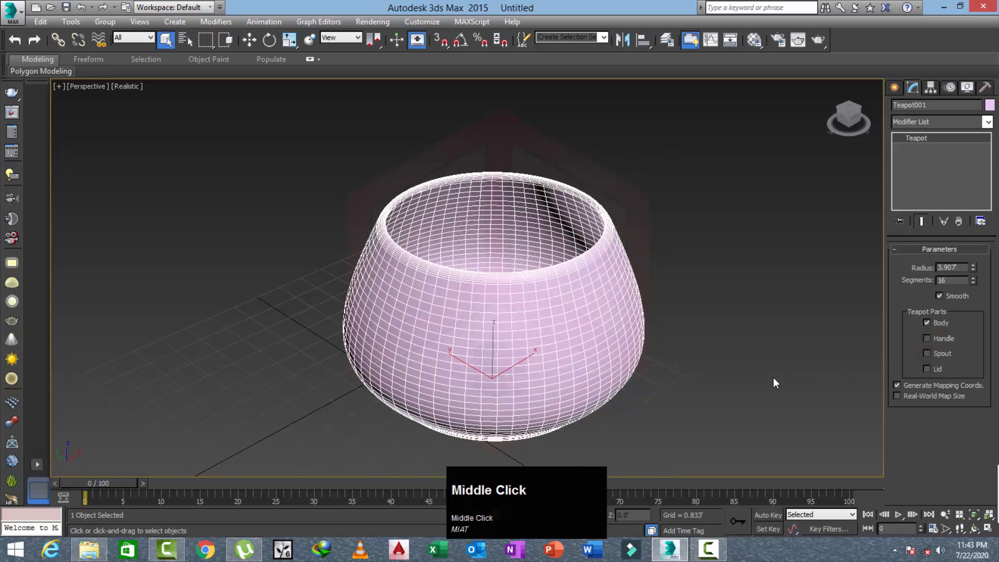
middle_click(736, 370)
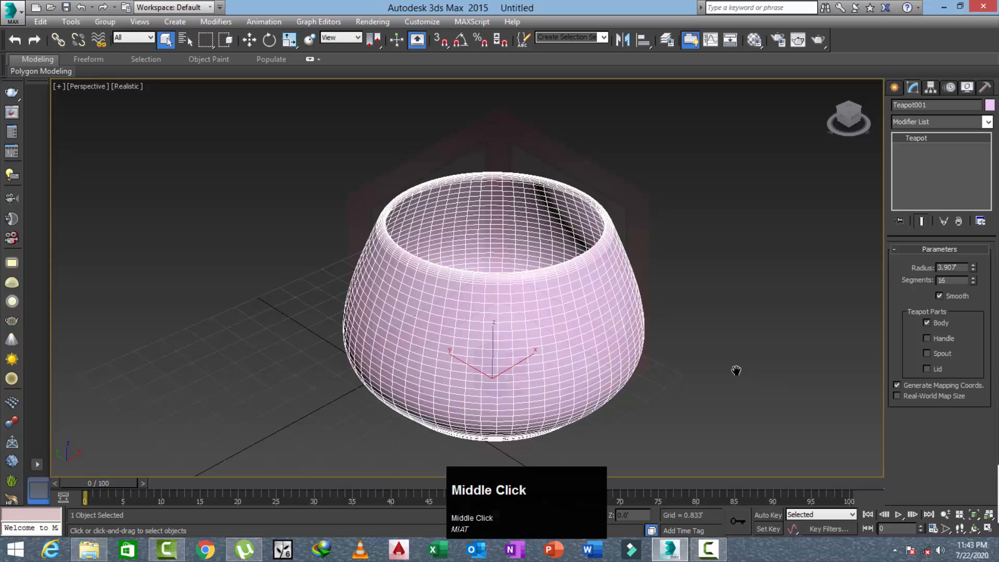
click(926, 353)
click(927, 338)
click(926, 368)
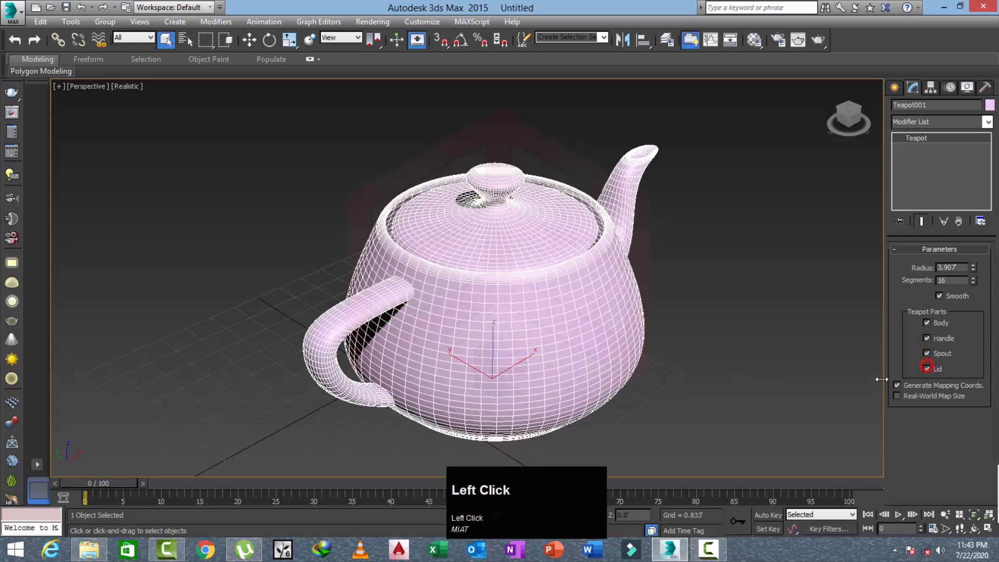
Step: Delete the teapot from the scene
click(758, 377)
click(619, 314)
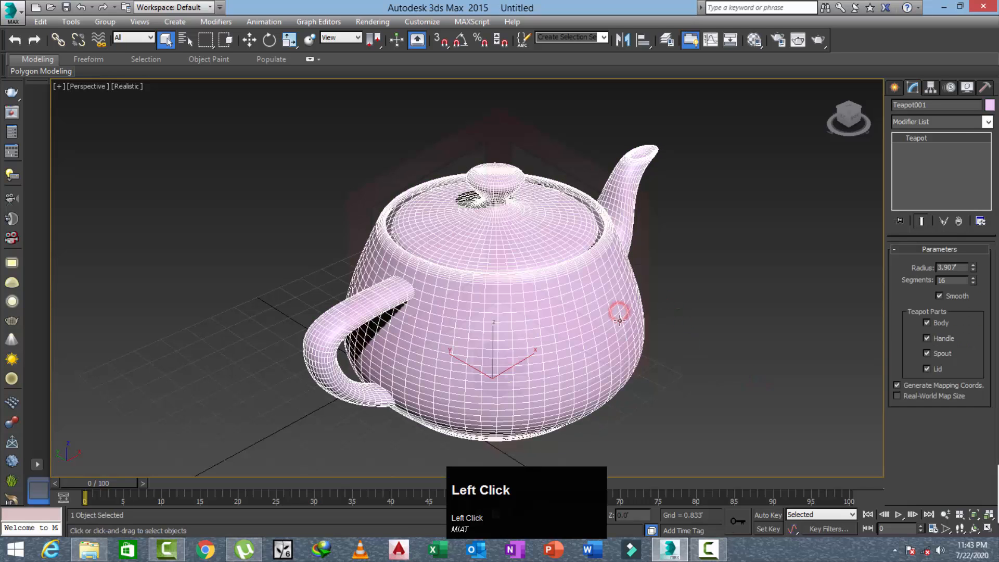
key(Delete)
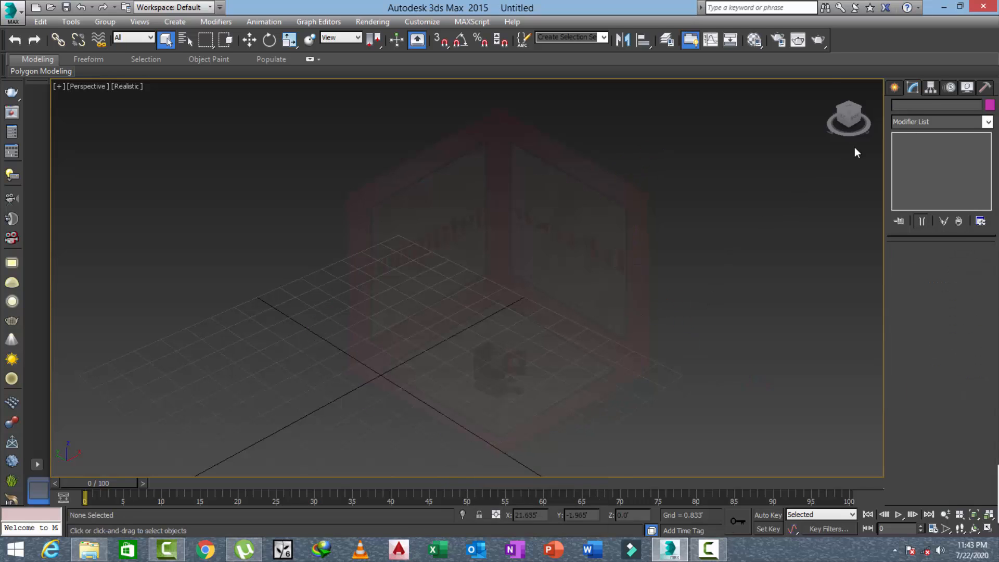
Step: Create a rectangular plane on the grid, about 8.06' long and 9.63' wide, and end plane creation
click(893, 88)
click(949, 218)
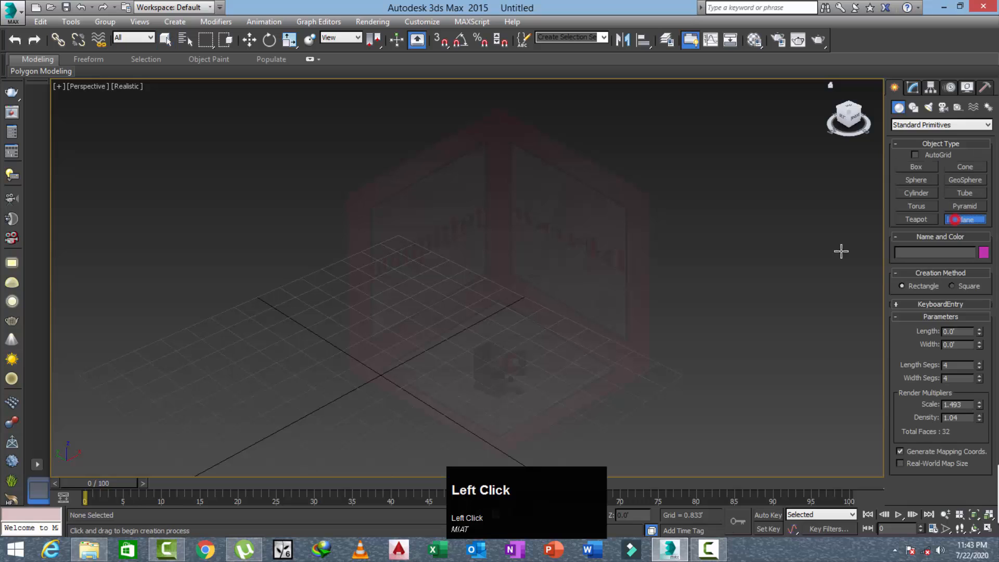
middle_drag(639, 281, 591, 209)
drag(592, 209, 603, 448)
right_click(690, 417)
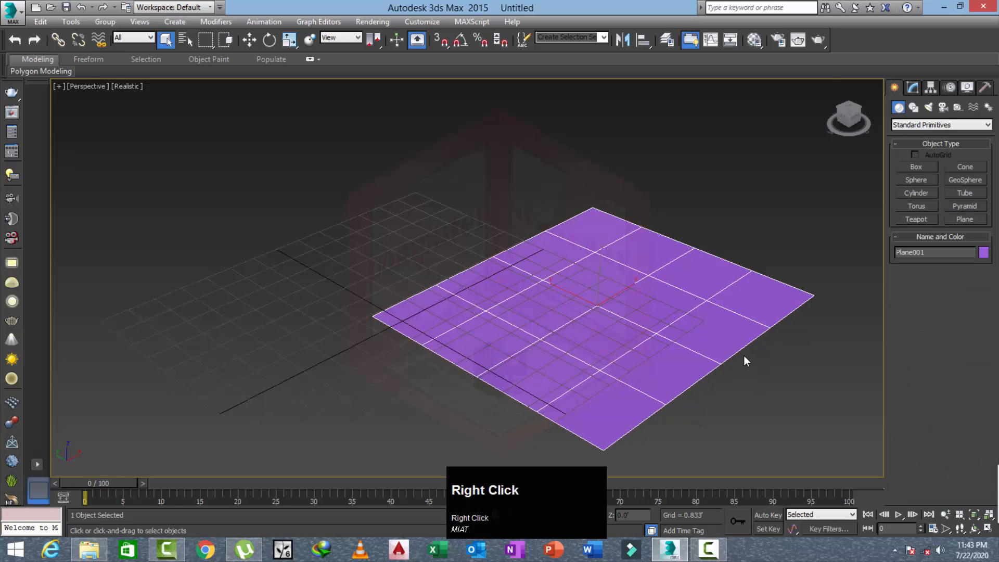
Step: Modify the plane to 10.473' length, 11.95' width, 8 length segments and 8 width segments, and return to the primitive creation options
click(912, 87)
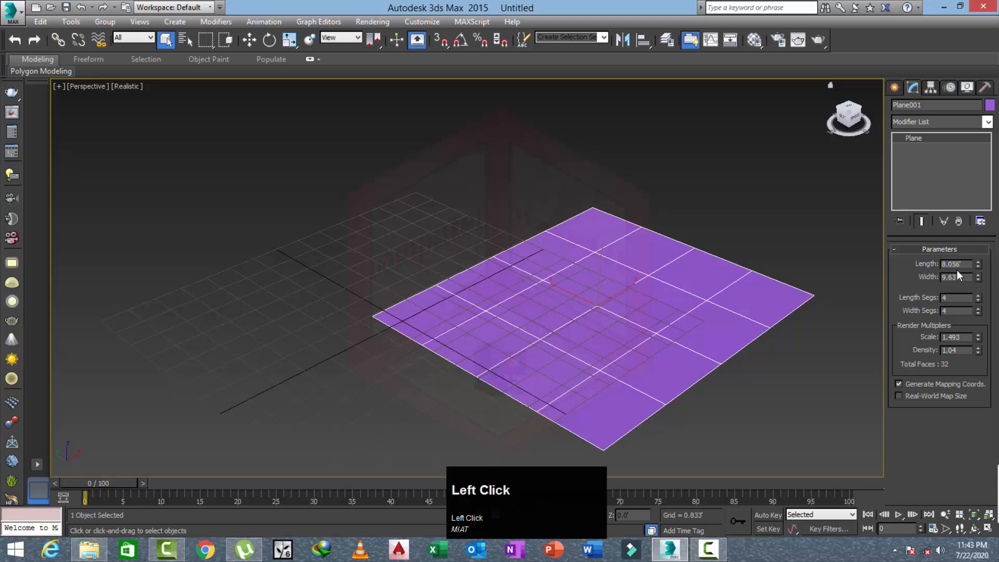
drag(978, 265, 981, 234)
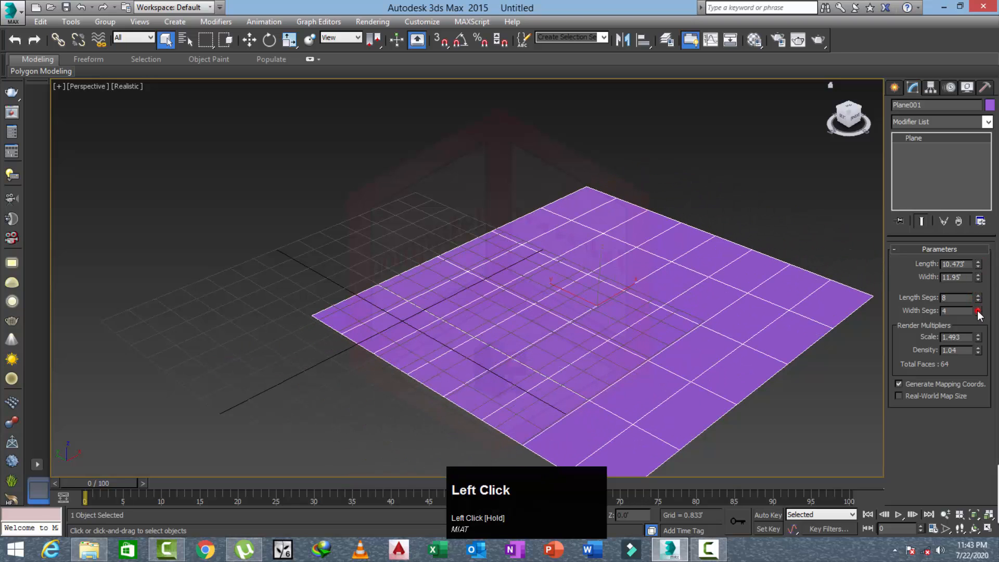
drag(978, 311, 975, 245)
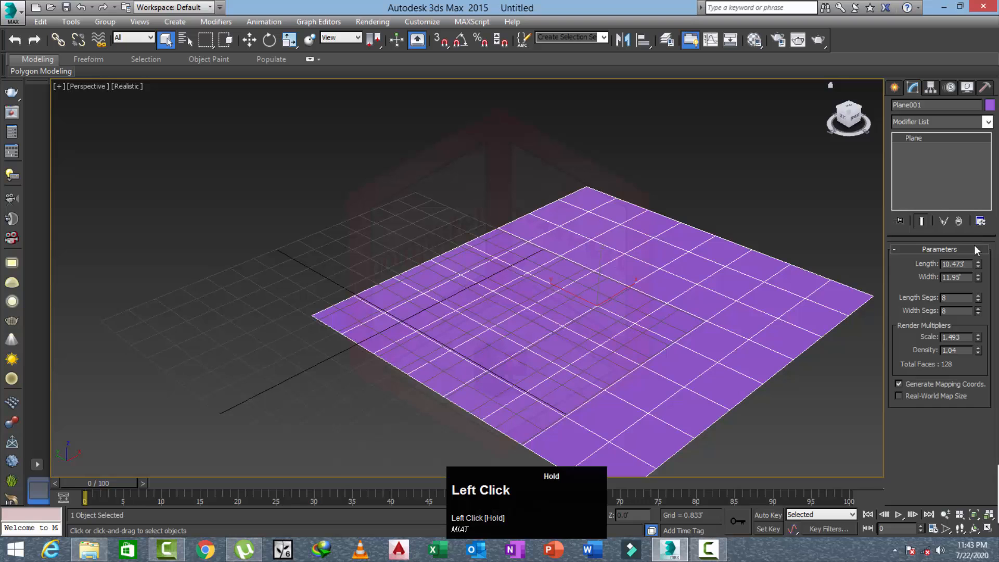
middle_drag(597, 430, 461, 342)
right_click(726, 380)
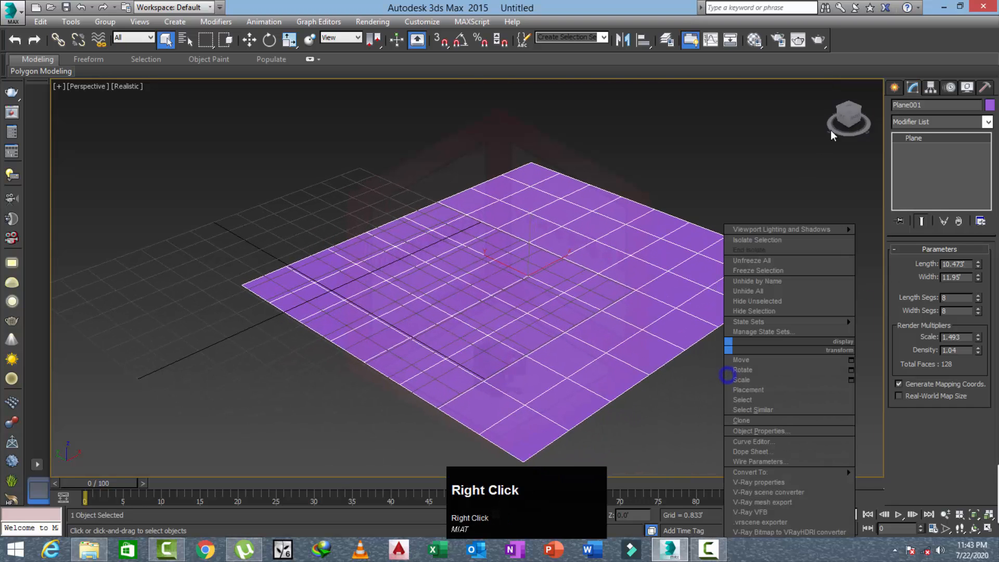
click(812, 171)
click(891, 87)
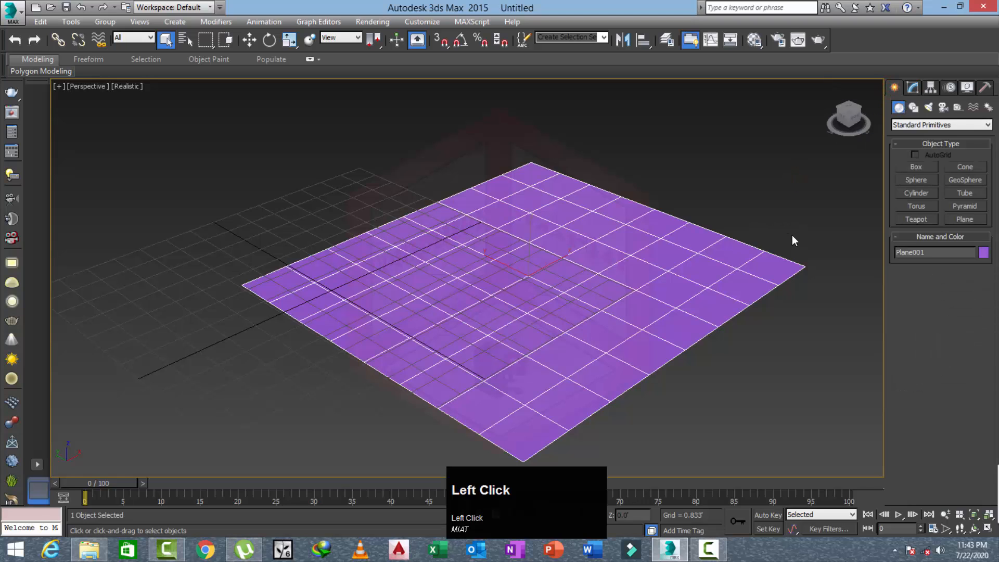